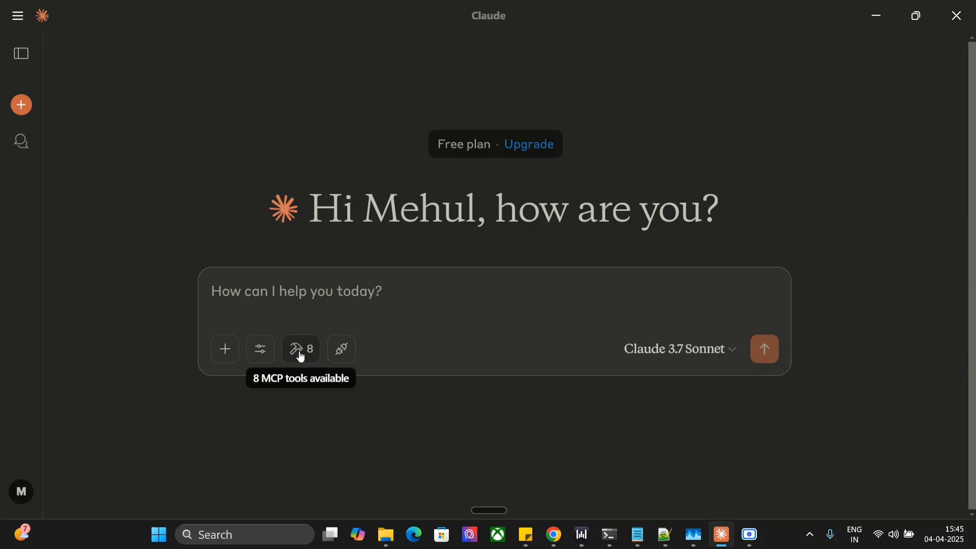
# Review the list of available MCP tools provided by the gsuite-mcp server and close it
pyautogui.click(301, 350)
pyautogui.scroll(-5, 376, 299)
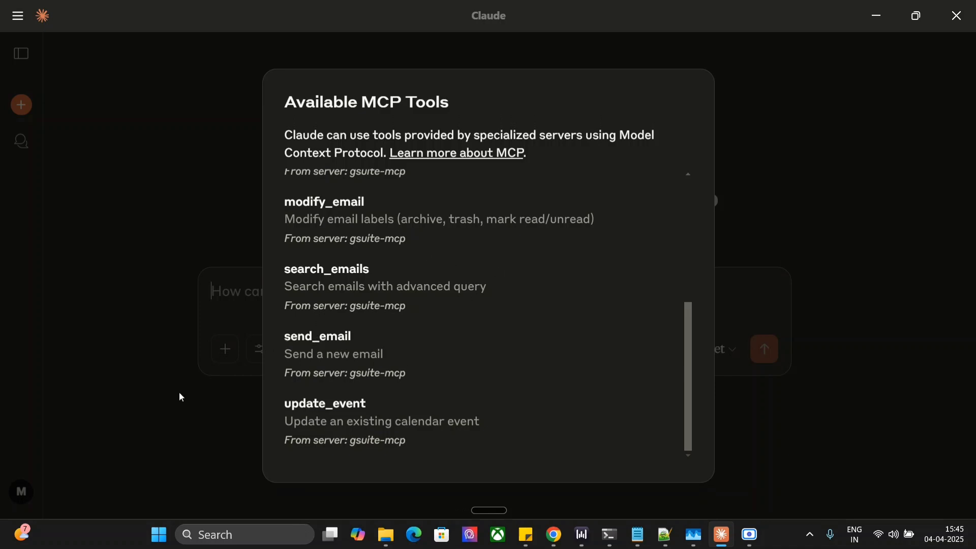
pyautogui.click(160, 333)
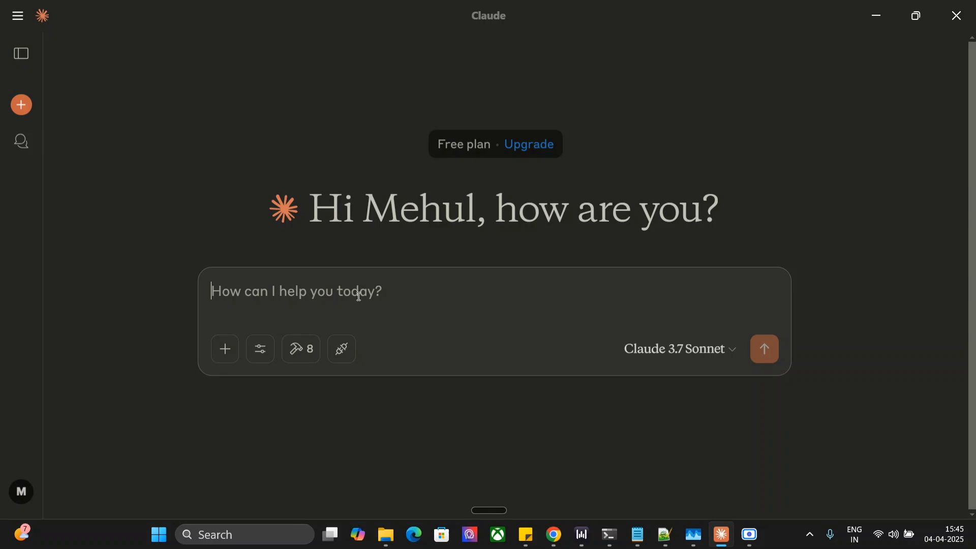
# Ask "What was the last email that I got in my Gmail account?" and allow the list_emails tool for this chat
pyautogui.press('ctrl+super')
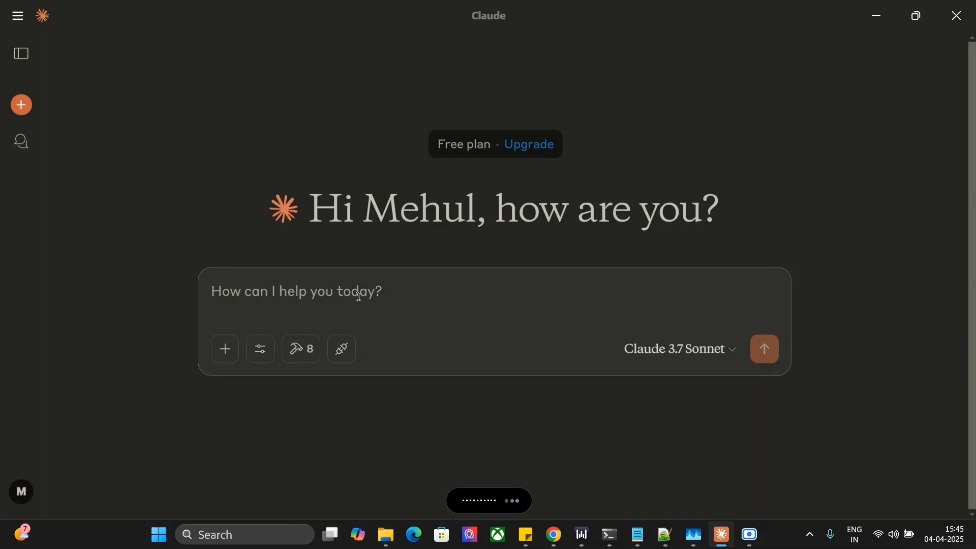
pyautogui.press('Return')
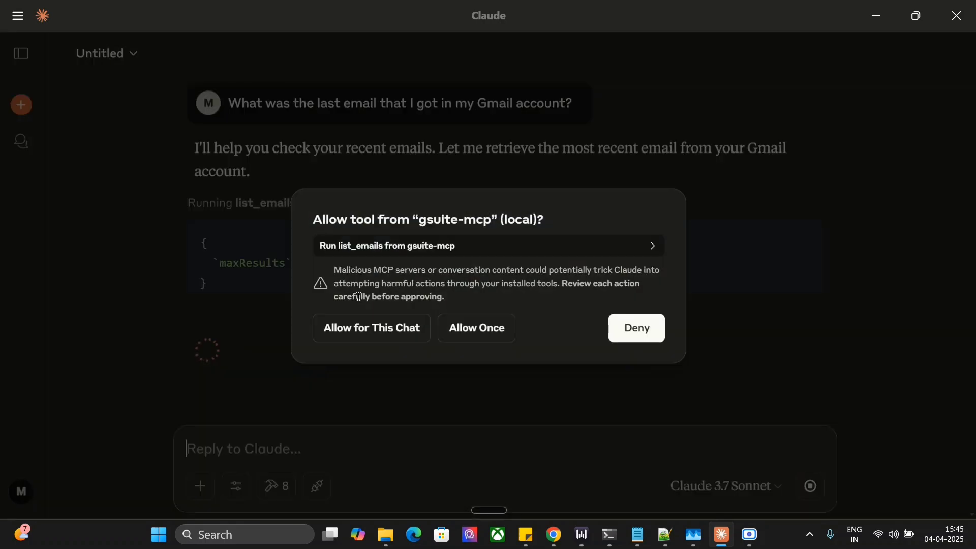
pyautogui.click(363, 332)
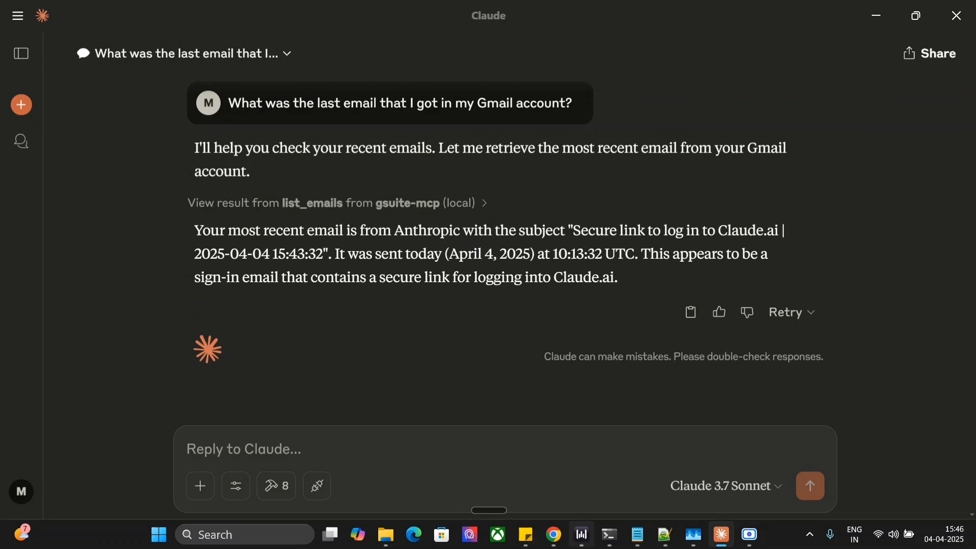
# Switch to Chrome to check the newest message in the Gmail inbox, and return to Claude
pyautogui.moveTo(554, 534)
pyautogui.click(483, 473)
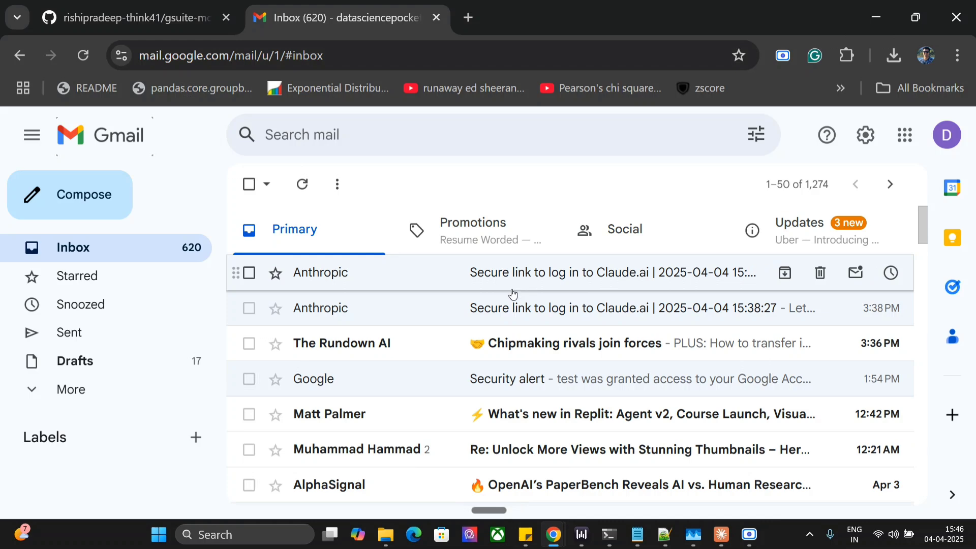
pyautogui.click(720, 533)
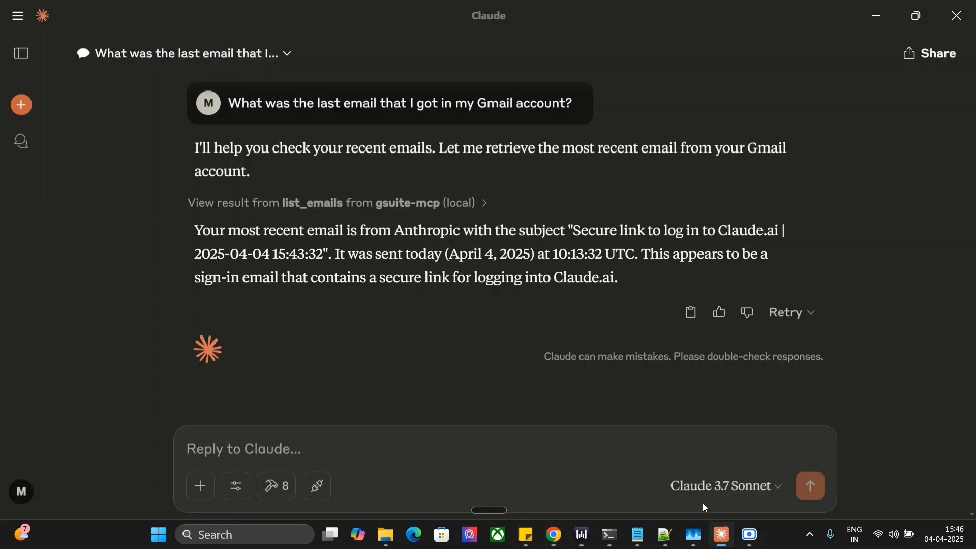
# Request a two-sentence email to the recipient's address on why to use Claude AI, subject "Claude AI is the best", and allow send_email for this chat
pyautogui.click(344, 454)
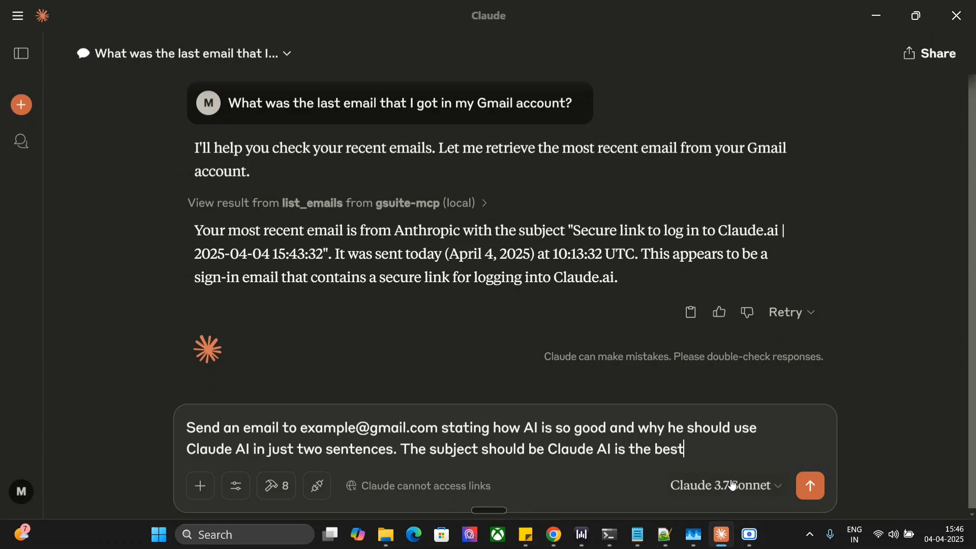
pyautogui.click(810, 486)
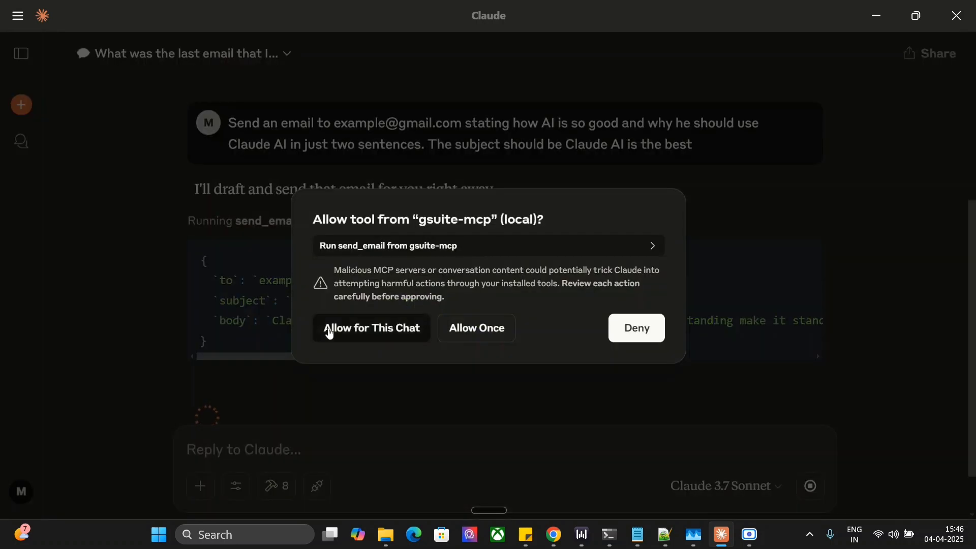
pyautogui.click(327, 330)
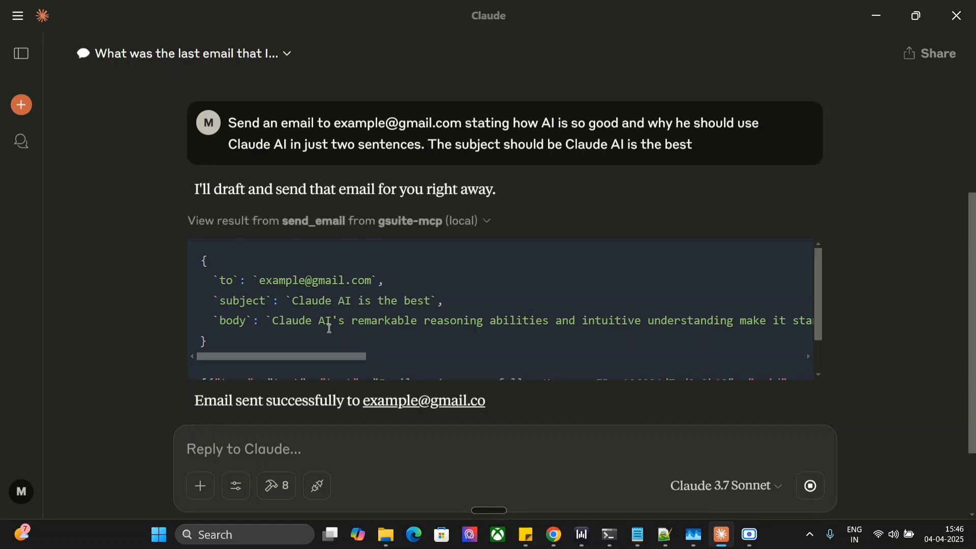
pyautogui.click(324, 233)
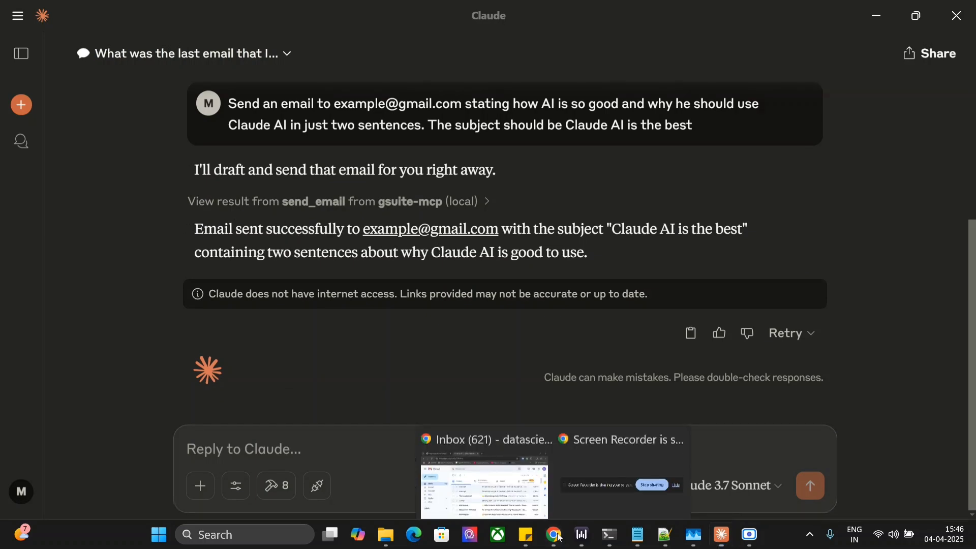
# Switch to Gmail in Chrome, open the "Claude AI is the best" conversation and read through its messages
pyautogui.moveTo(554, 533)
pyautogui.click(495, 476)
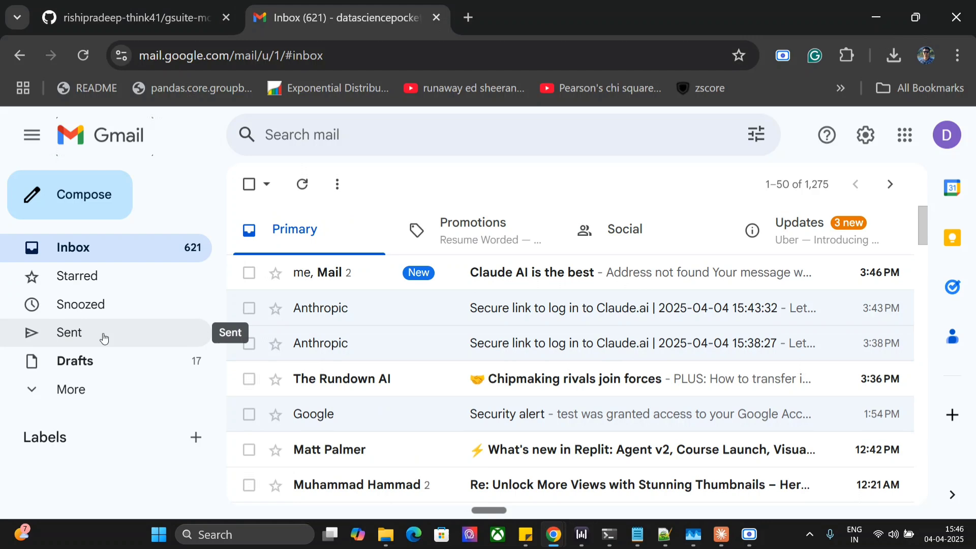
pyautogui.click(569, 285)
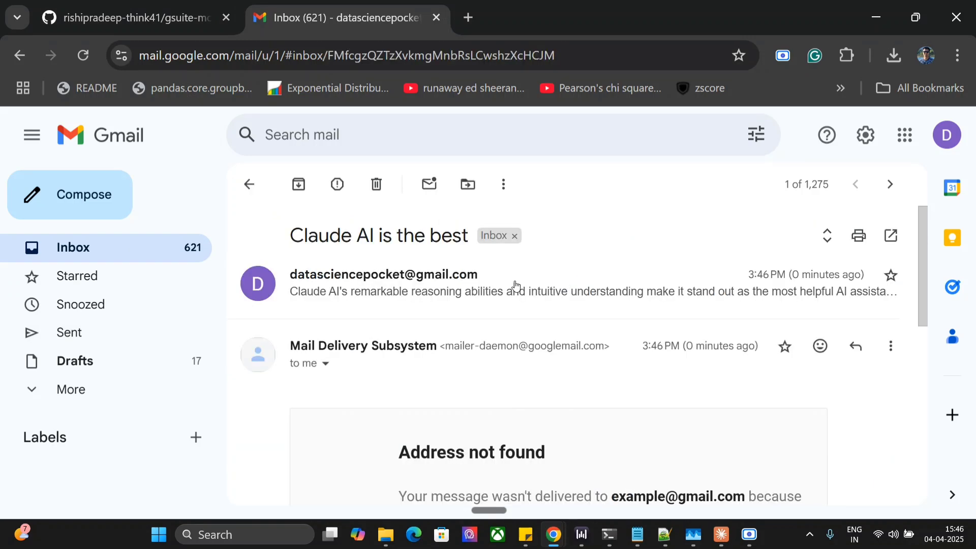
pyautogui.scroll(-3, 492, 309)
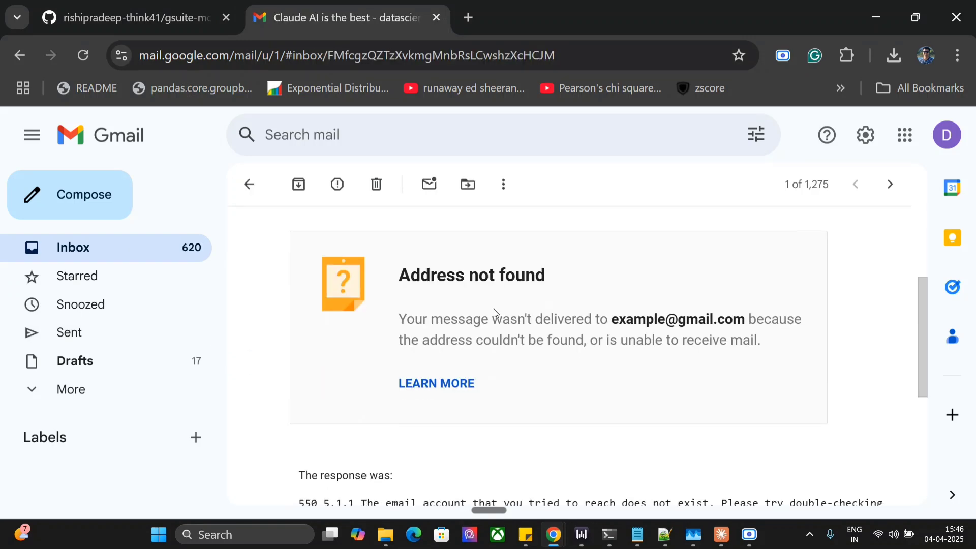
pyautogui.scroll(2, 493, 309)
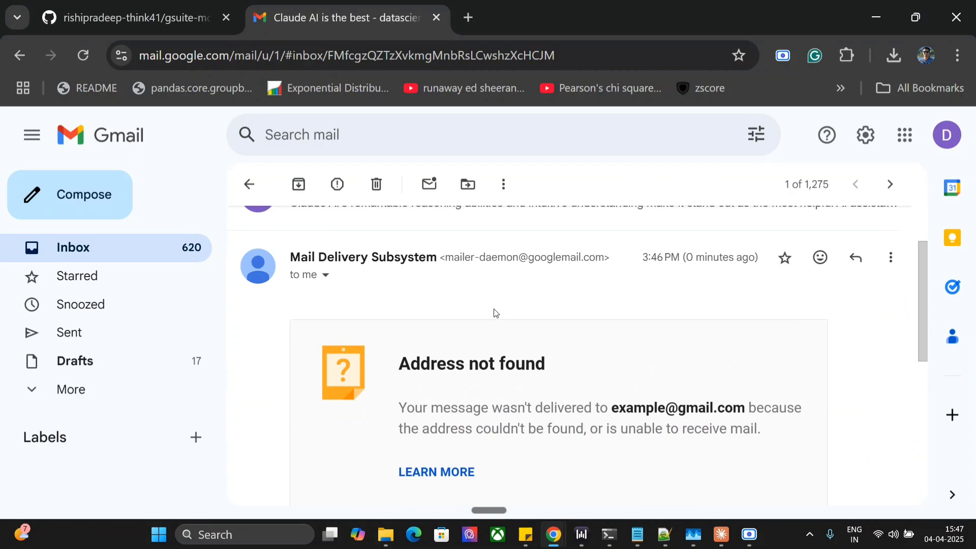
# View the gsuite-mcp GitHub repository full screen and review its README features and prerequisites
pyautogui.click(164, 17)
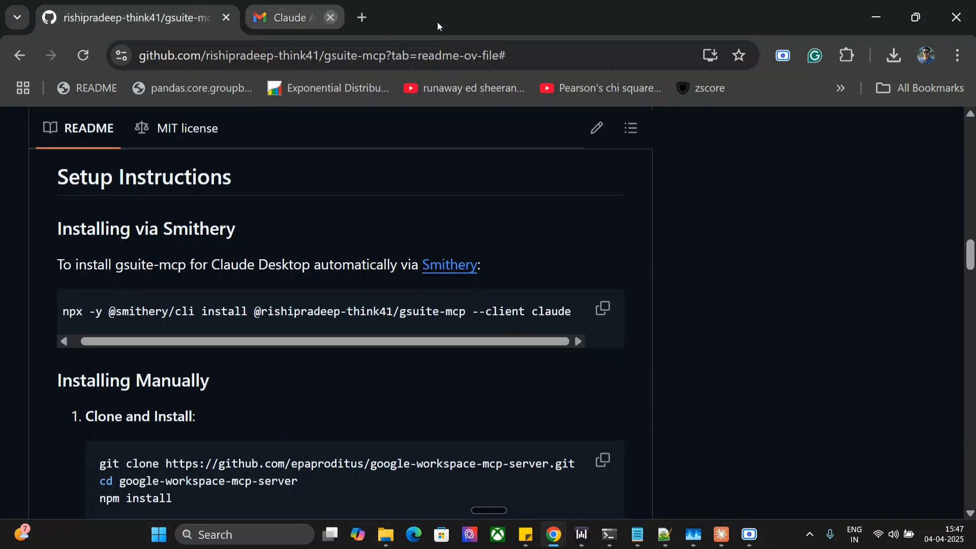
pyautogui.press('F11')
pyautogui.scroll(6, 693, 239)
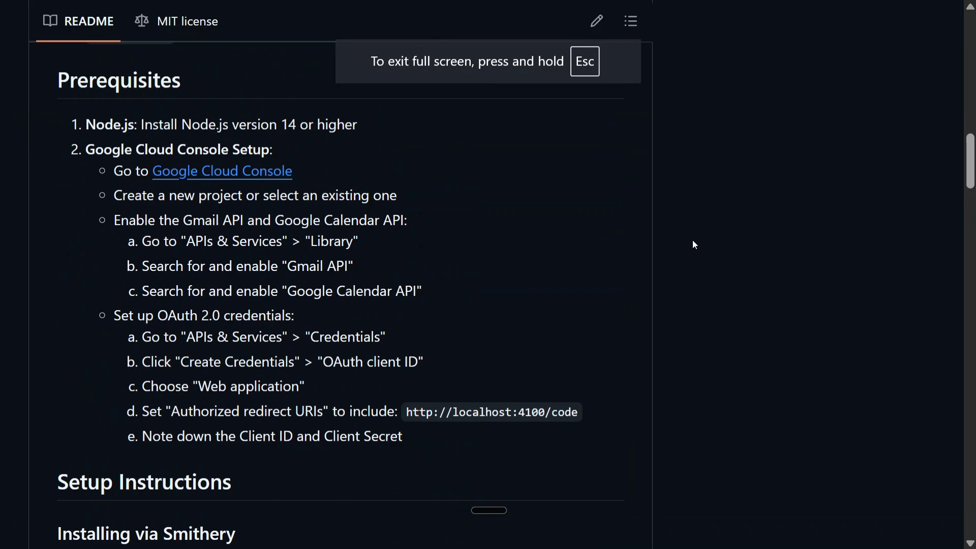
pyautogui.scroll(10, 694, 244)
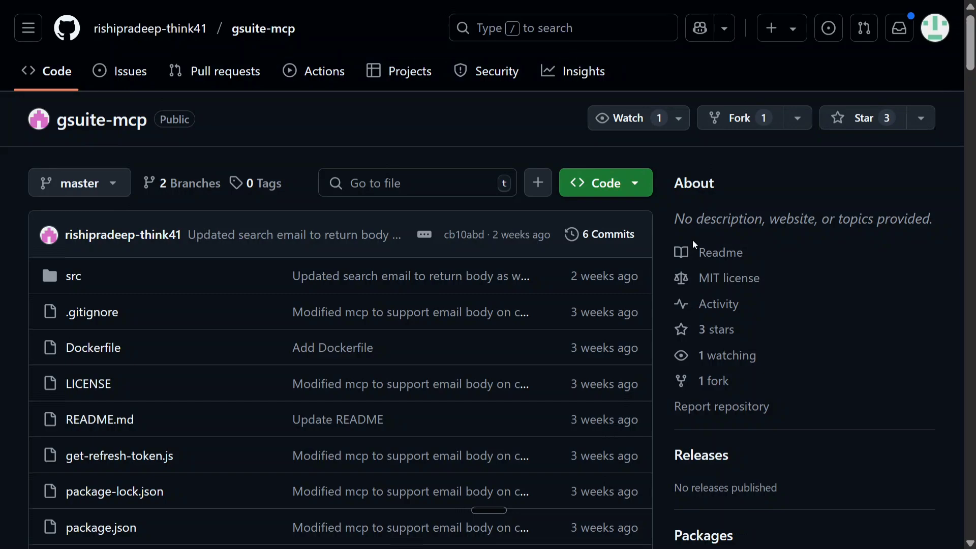
pyautogui.scroll(-10, 285, 286)
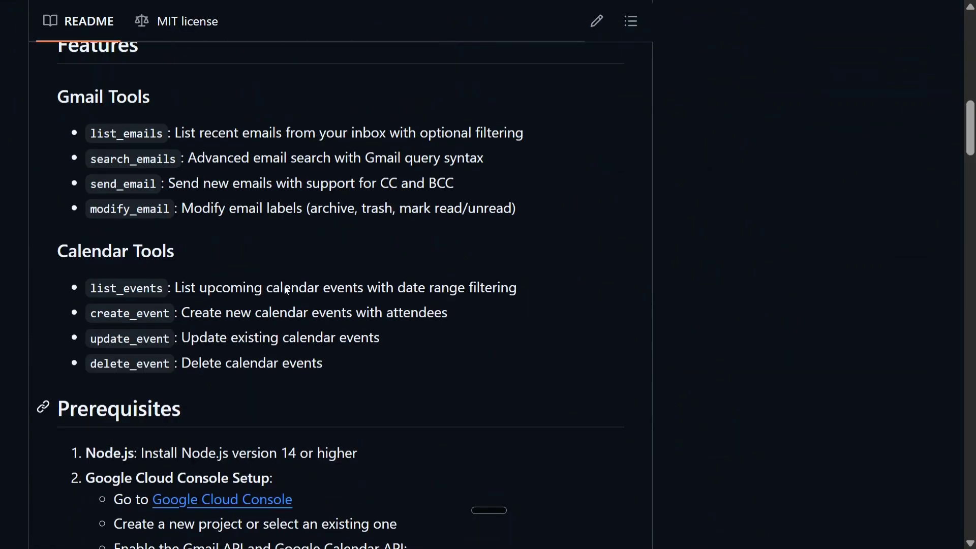
pyautogui.scroll(-5, 286, 290)
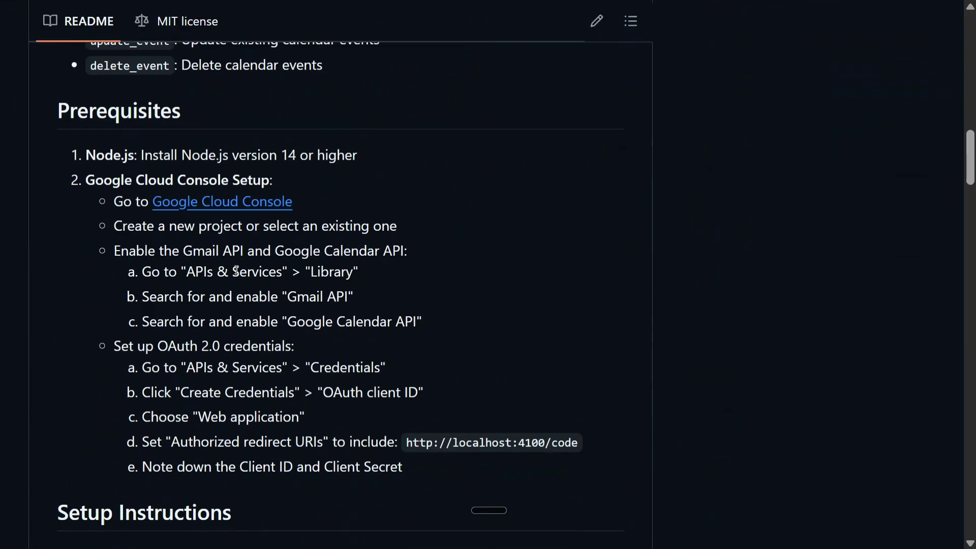
# Open the Google Cloud Console from the README prerequisites and select the mcp-testing project
pyautogui.click(240, 203)
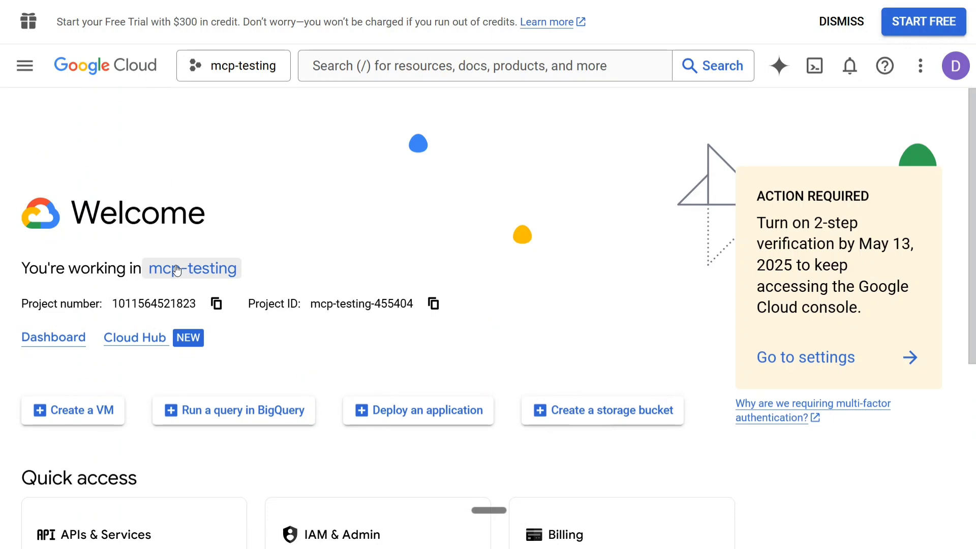
pyautogui.click(176, 270)
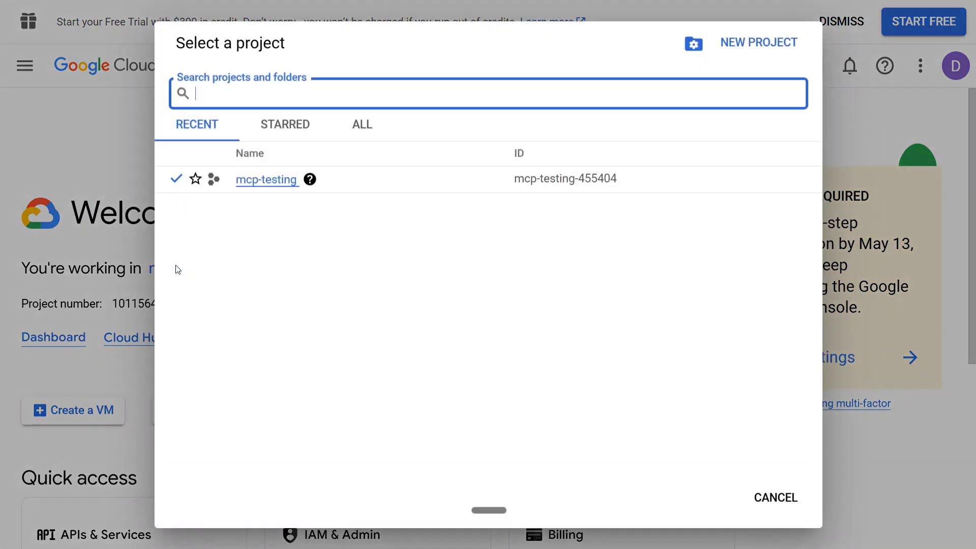
pyautogui.click(259, 190)
# Search for "Gmail API" from APIs & Services, check its product details, and return to APIs & Services
pyautogui.scroll(-5, 275, 254)
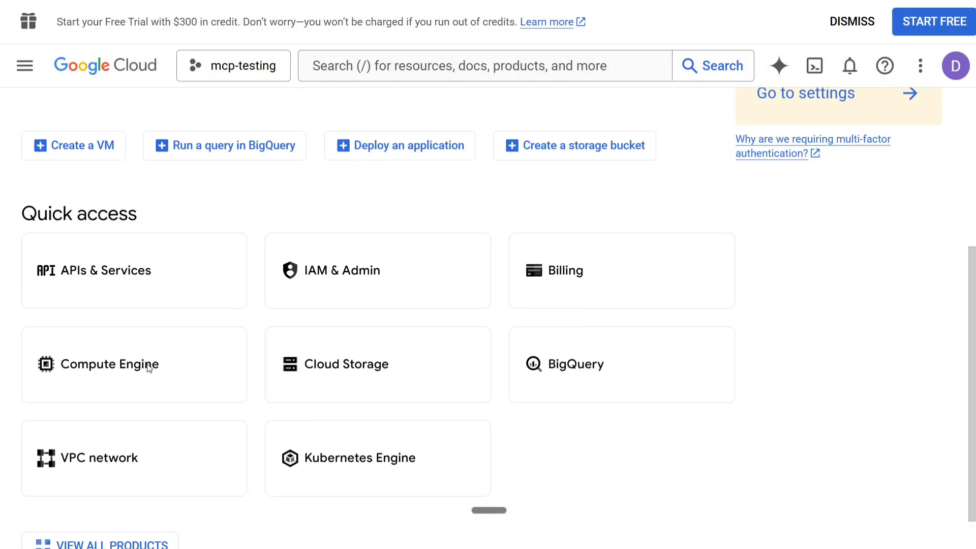
pyautogui.click(108, 286)
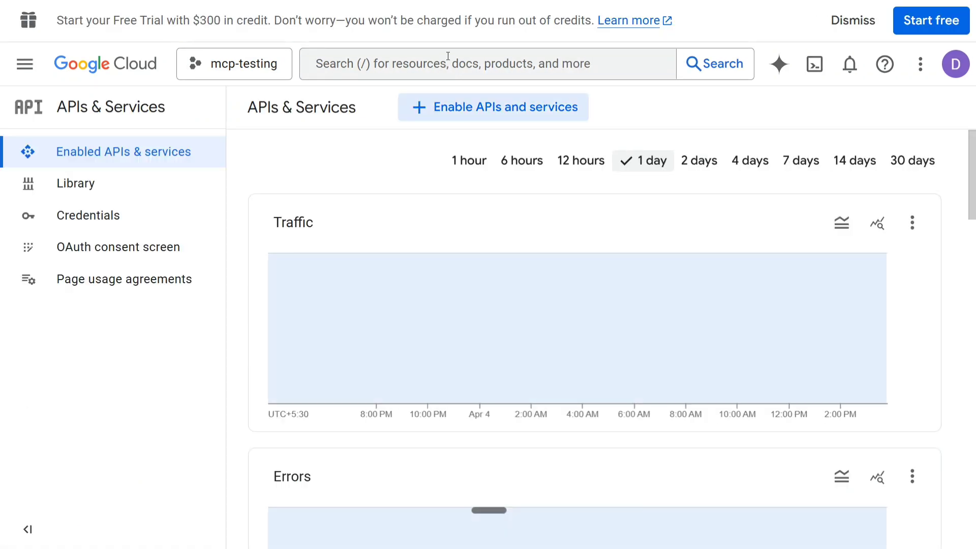
pyautogui.click(438, 62)
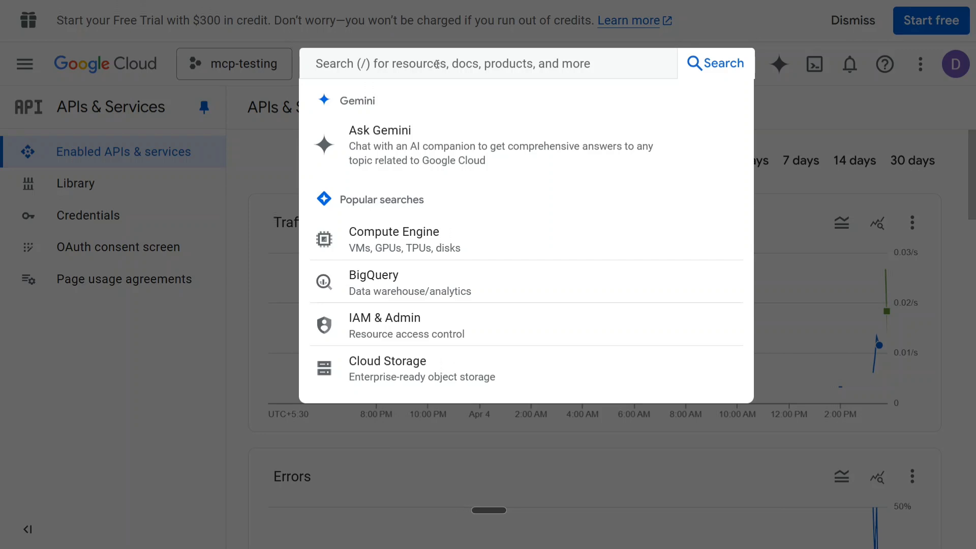
pyautogui.press('ctrl+super')
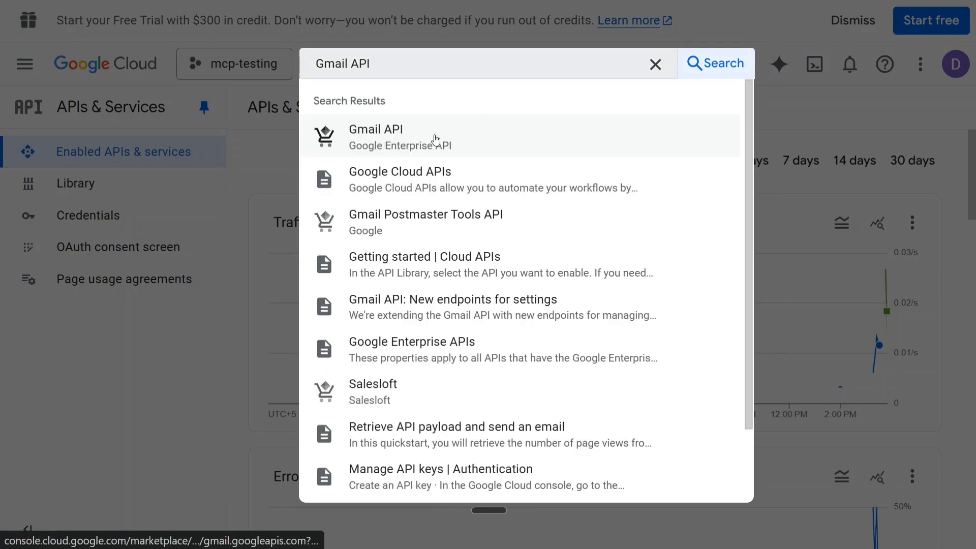
pyautogui.click(436, 137)
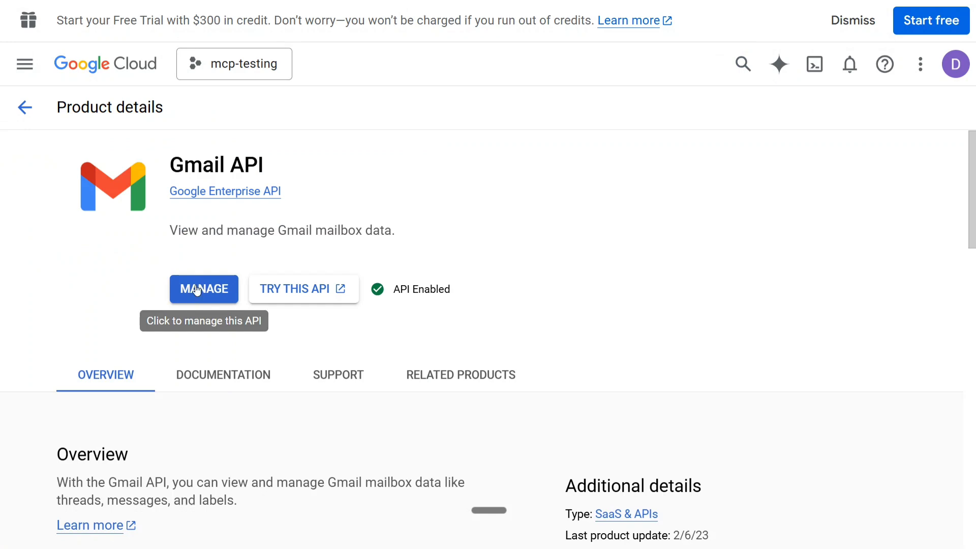
pyautogui.click(25, 108)
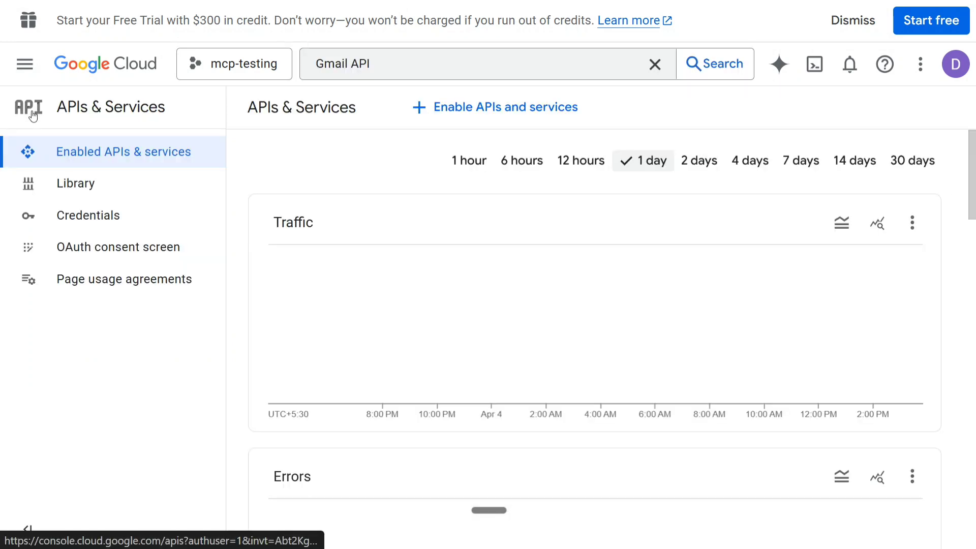
# Start a new OAuth client ID credential with Web application as the application type
pyautogui.click(86, 219)
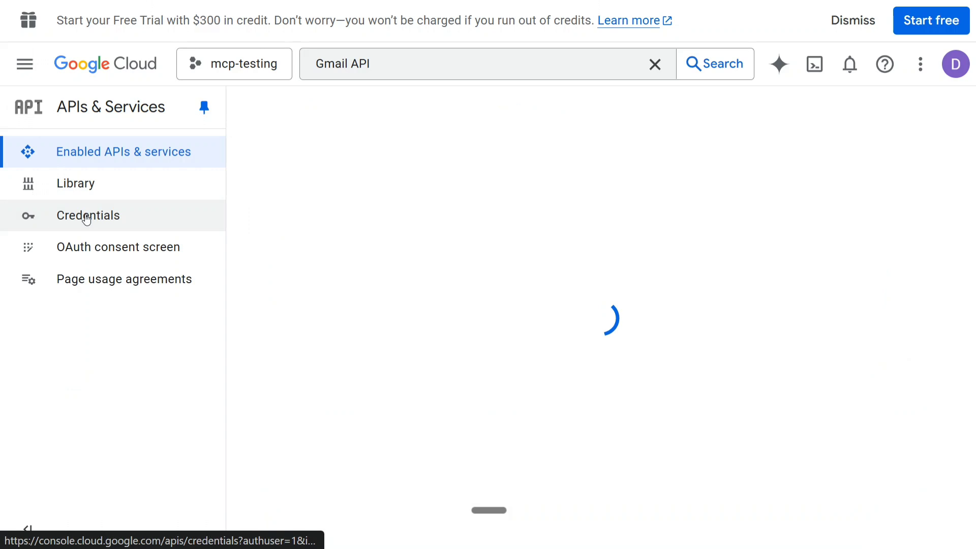
pyautogui.click(447, 108)
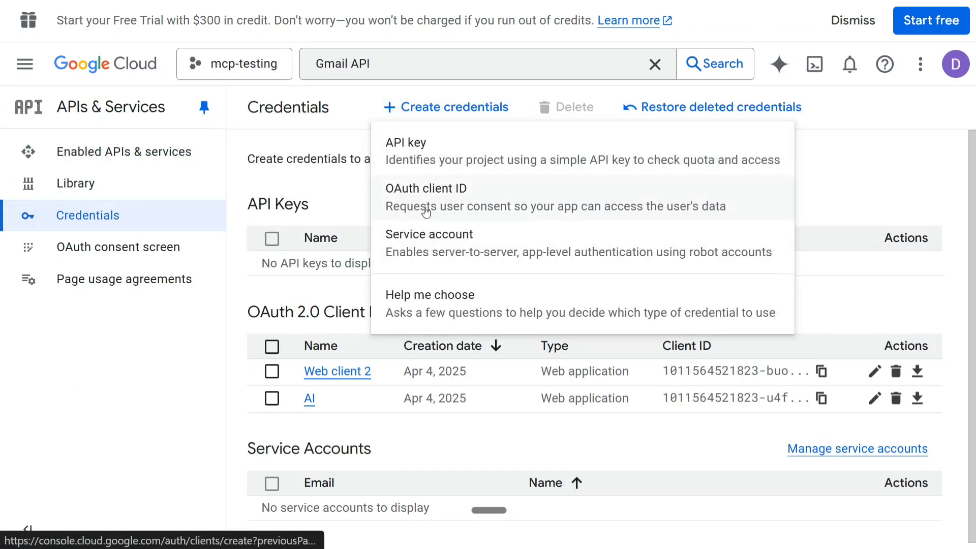
pyautogui.click(426, 211)
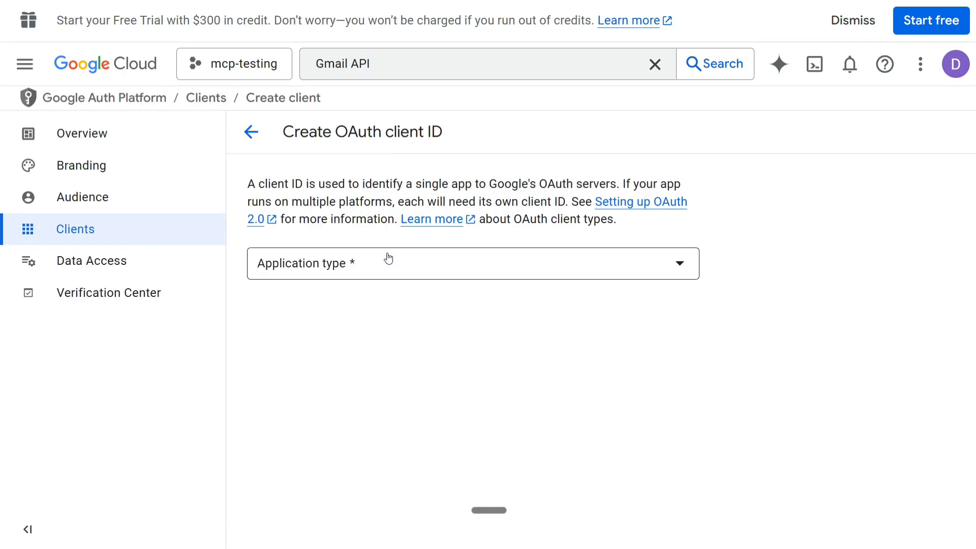
pyautogui.click(387, 262)
pyautogui.click(350, 282)
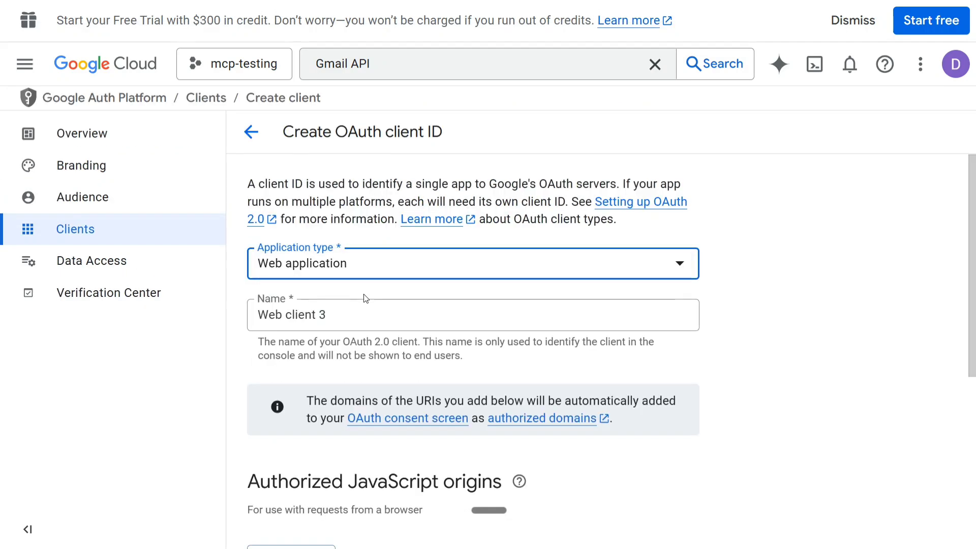
pyautogui.scroll(-5, 366, 300)
pyautogui.click(305, 419)
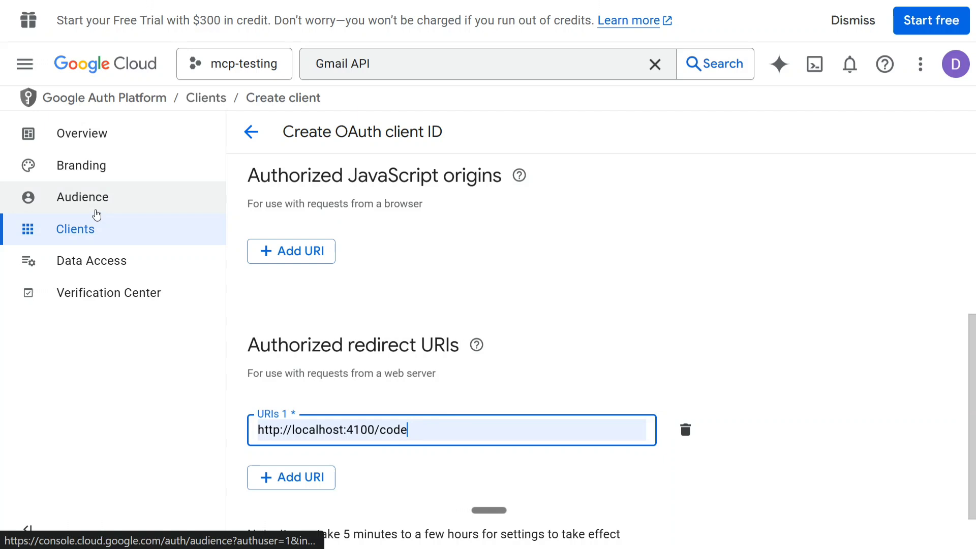
pyautogui.scroll(-1, 275, 496)
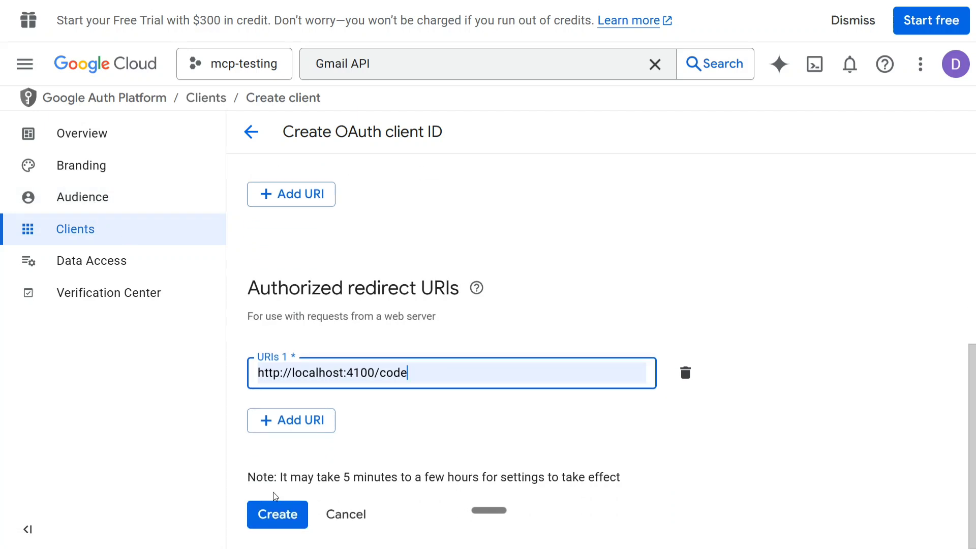
pyautogui.click(276, 511)
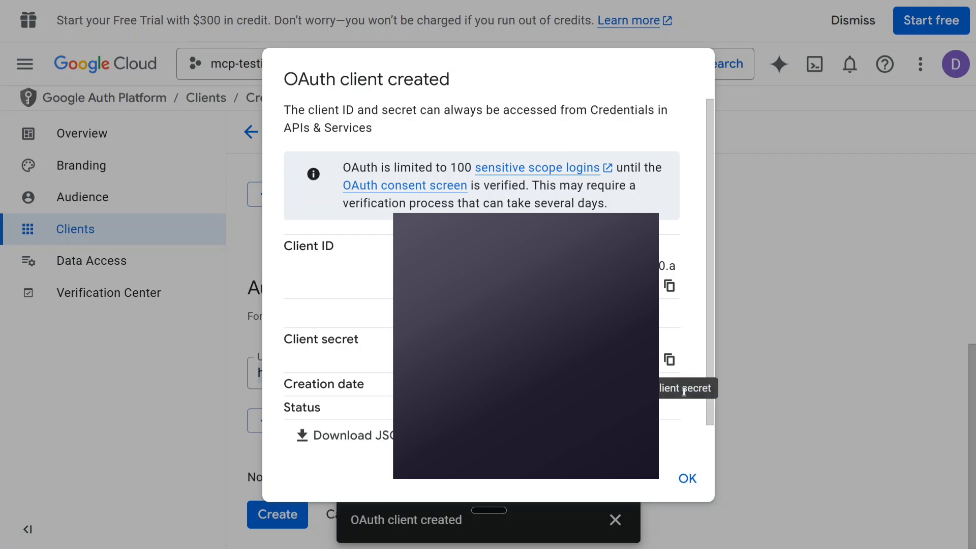
# Dismiss the OAuth client details and review the OAuth 2.0 Client IDs list on the Credentials page
pyautogui.click(695, 487)
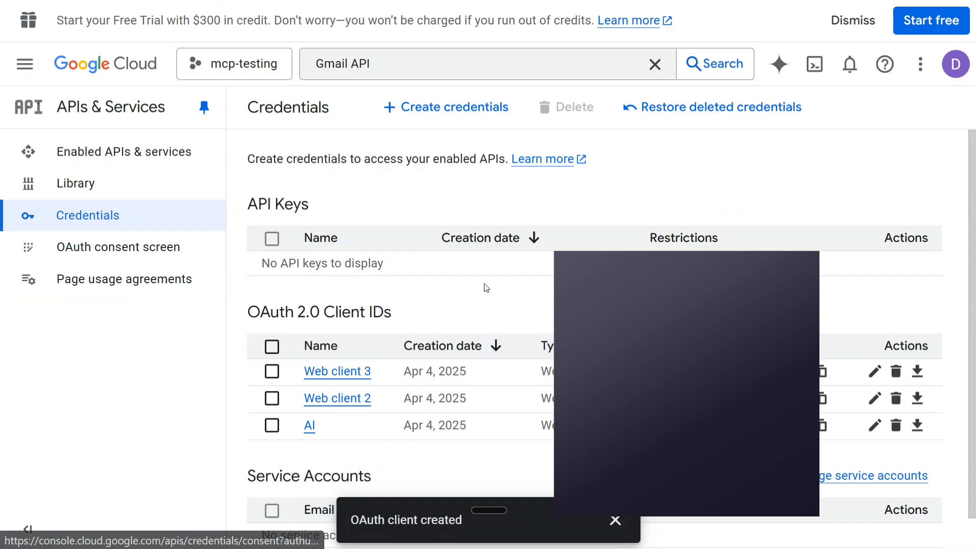
pyautogui.scroll(-1, 378, 331)
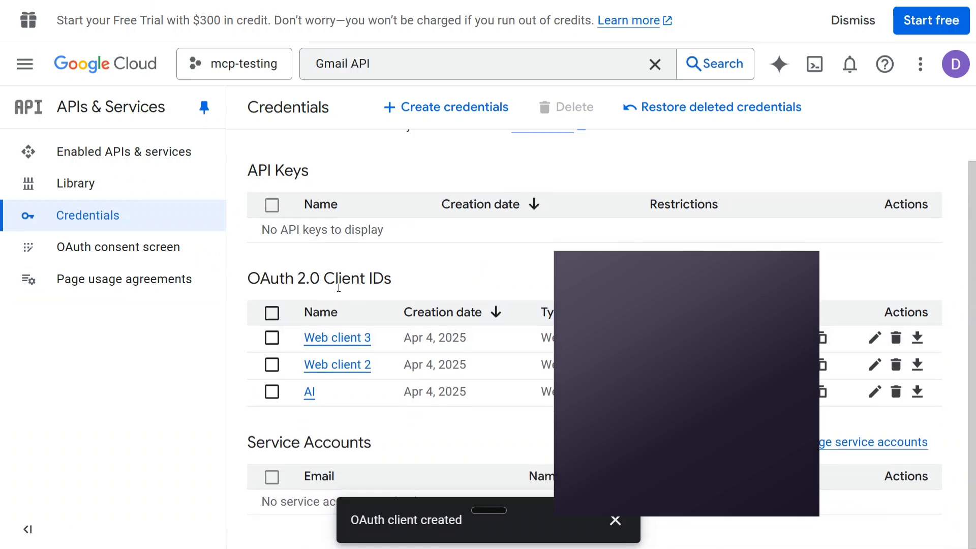
pyautogui.scroll(1, 365, 381)
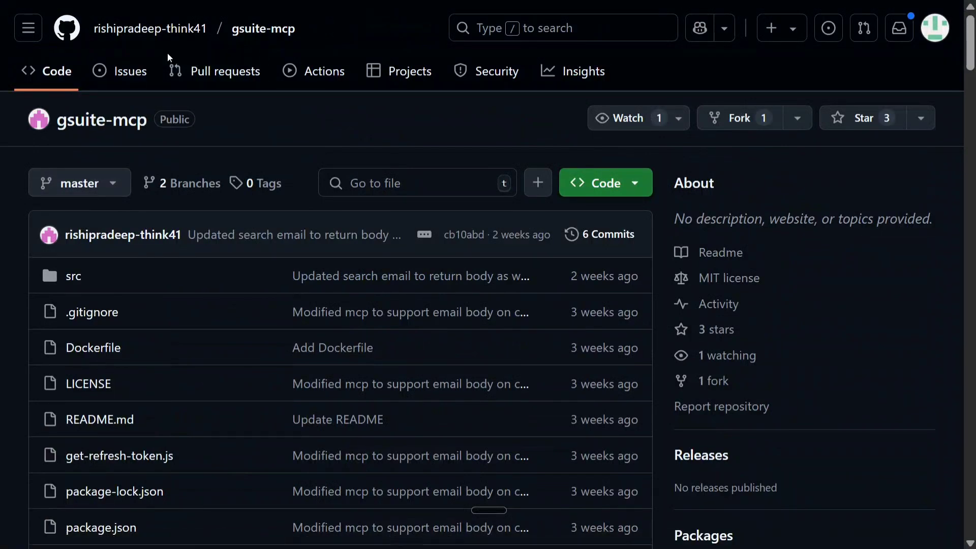
# Find the Installing via Smithery section in the gsuite-mcp GitHub README and highlight its npx install command for Claude Desktop
pyautogui.scroll(-10, 266, 105)
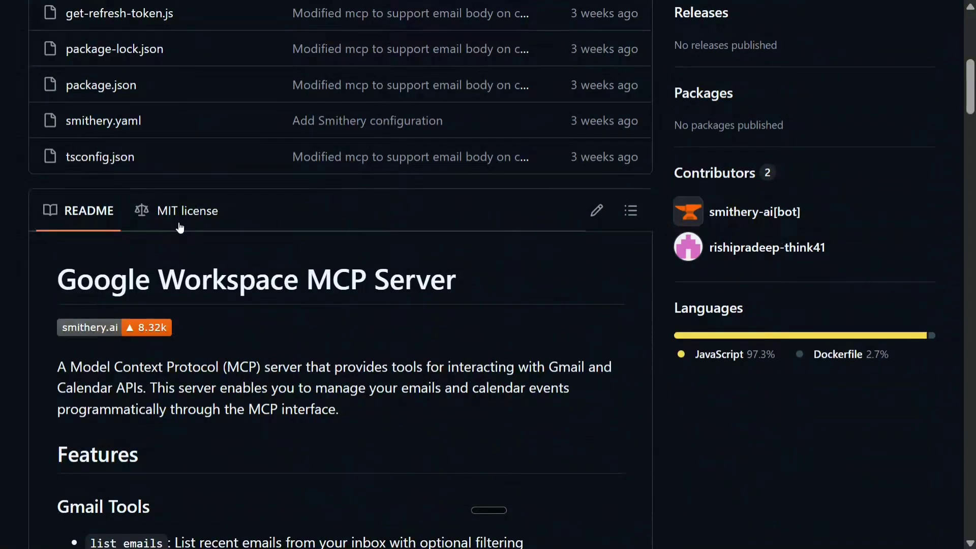
pyautogui.scroll(-10, 120, 345)
pyautogui.scroll(3, 120, 344)
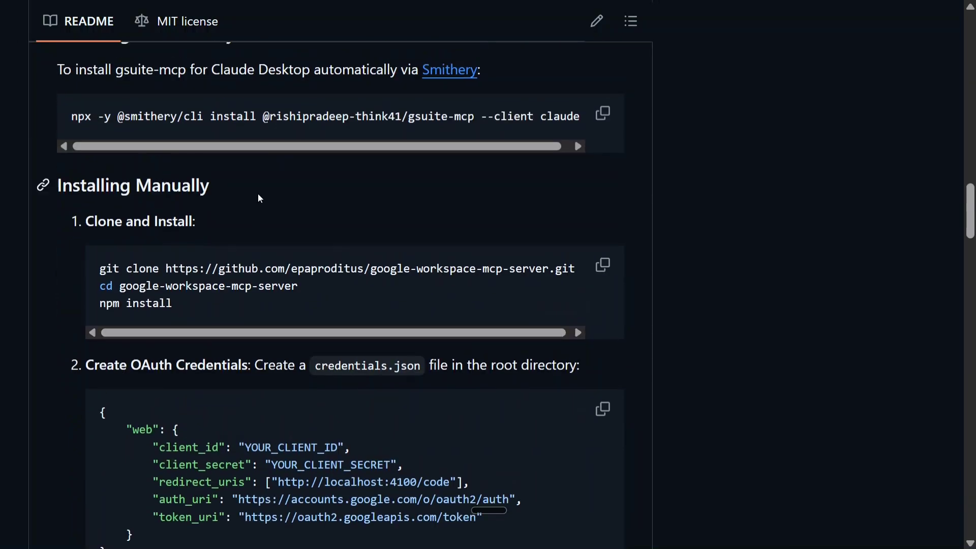
pyautogui.moveTo(72, 117); pyautogui.dragTo(575, 123)
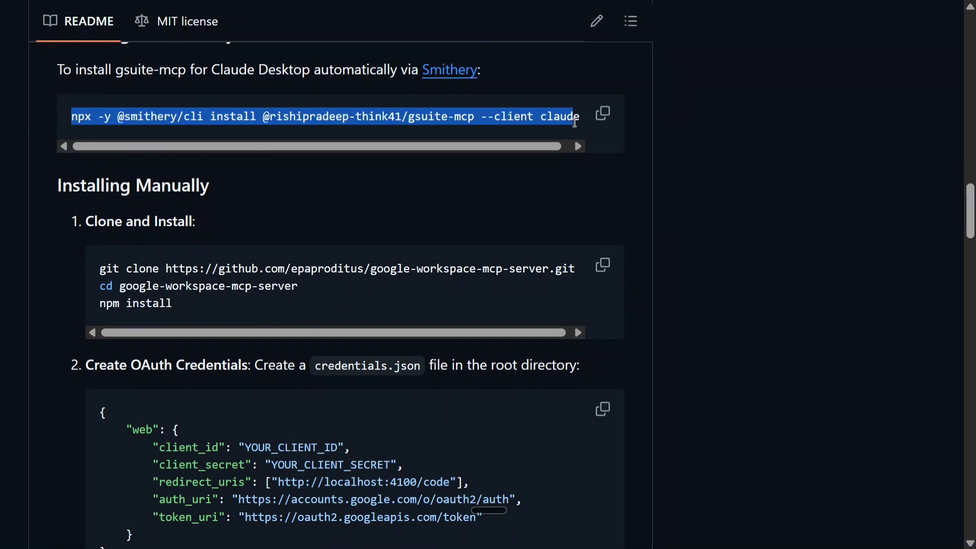
pyautogui.moveTo(367, 145); pyautogui.dragTo(422, 152)
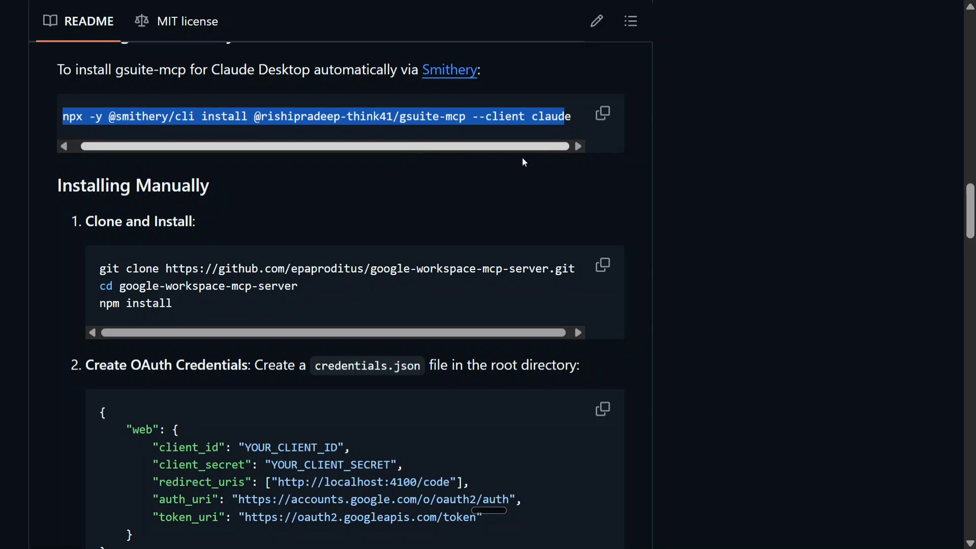
pyautogui.click(426, 205)
pyautogui.scroll(-4, 416, 216)
pyautogui.scroll(4, 404, 239)
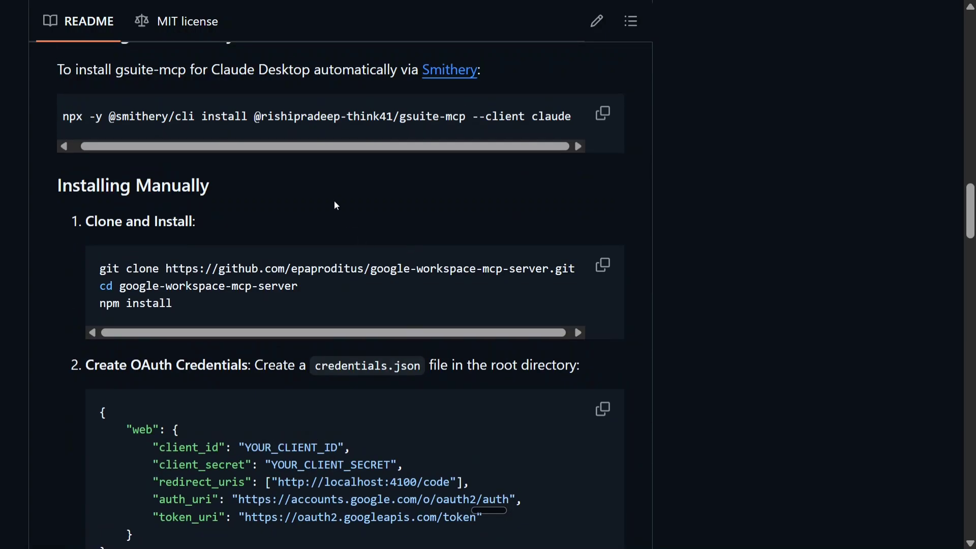
# Highlight the client_id and client_secret lines of the README's credentials.json template
pyautogui.scroll(-3, 334, 200)
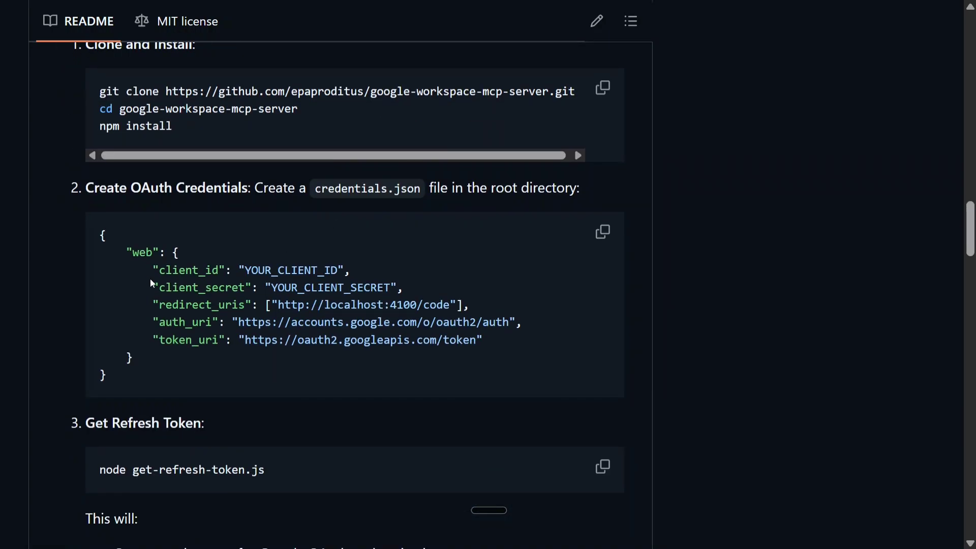
pyautogui.moveTo(158, 274); pyautogui.dragTo(377, 282)
pyautogui.moveTo(158, 287); pyautogui.dragTo(394, 288)
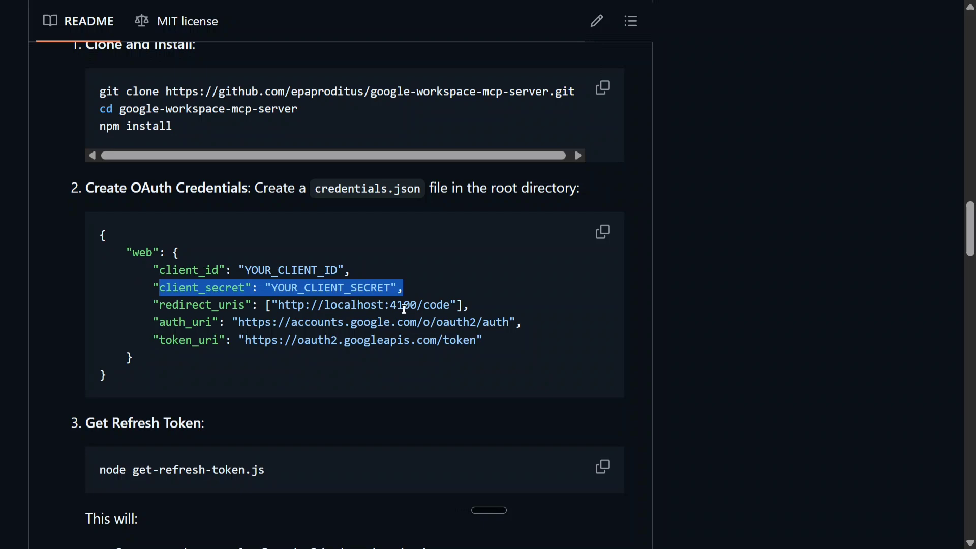
# Go back to the Clone and Install instructions and highlight the git clone, cd and npm install commands
pyautogui.scroll(5, 404, 308)
pyautogui.scroll(-3, 403, 309)
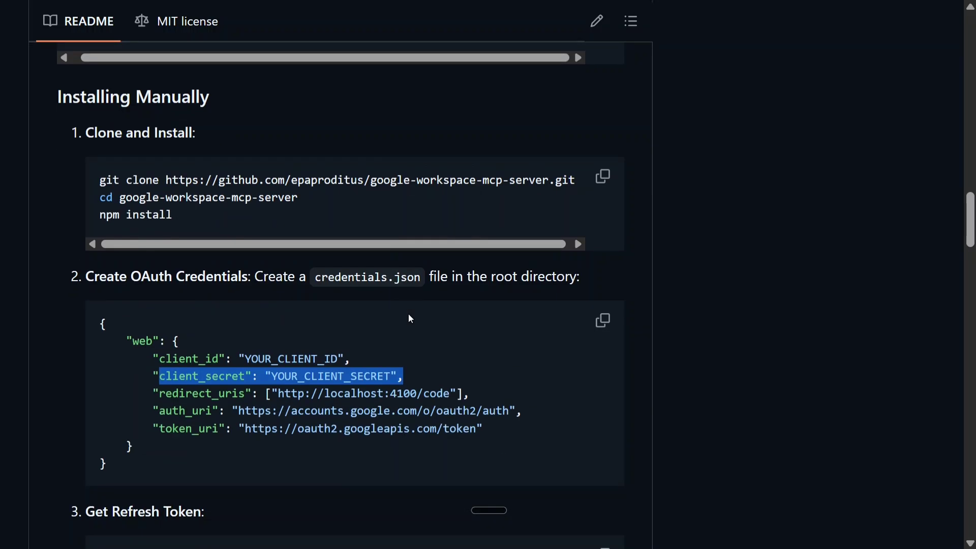
pyautogui.scroll(2, 409, 318)
pyautogui.moveTo(173, 305); pyautogui.dragTo(91, 275)
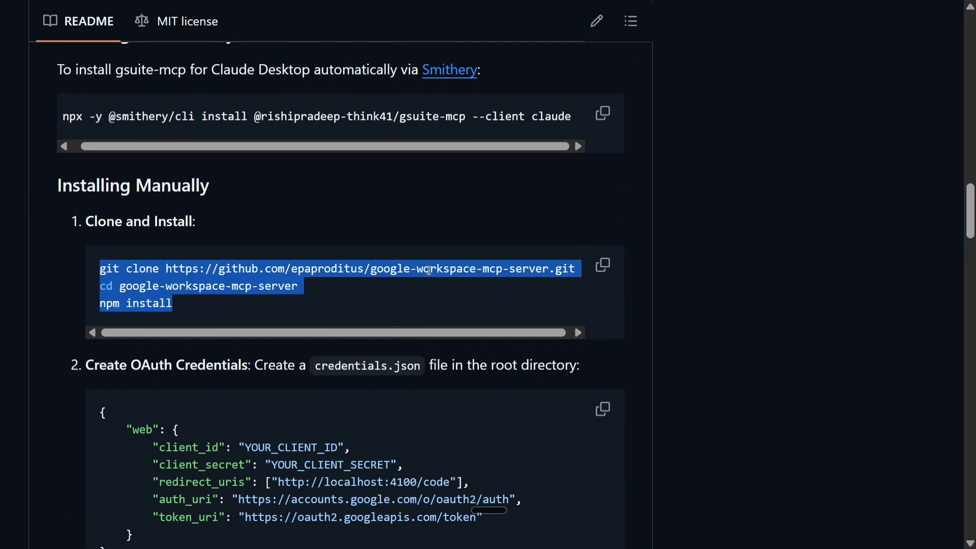
pyautogui.click(211, 294)
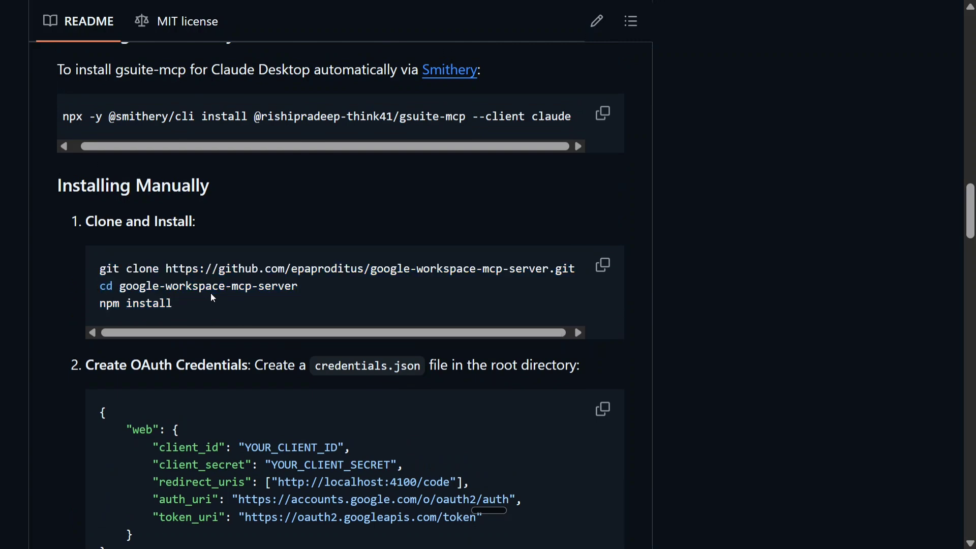
# Highlight the node get-refresh-token.js command under Get Refresh Token and review the manual installation steps around it
pyautogui.scroll(-8, 182, 298)
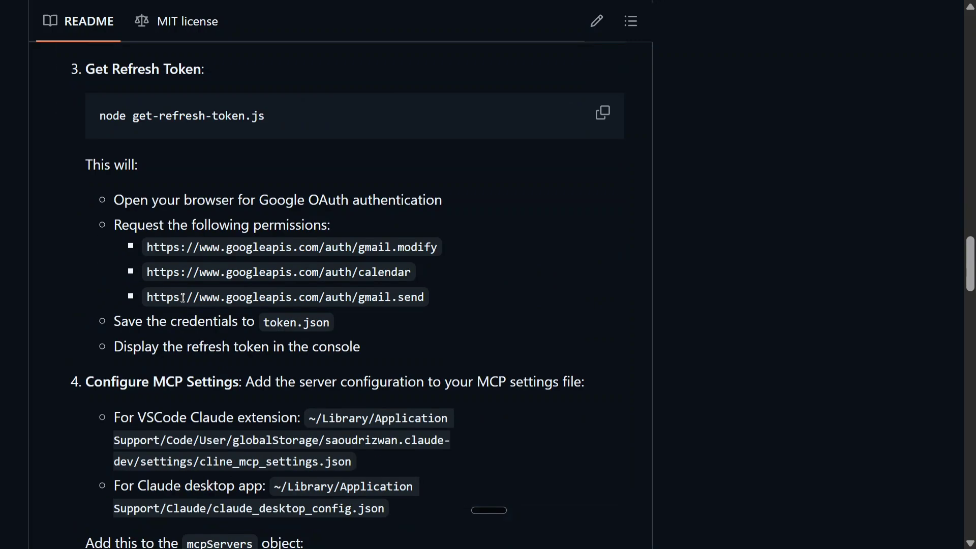
pyautogui.scroll(3, 249, 300)
pyautogui.moveTo(300, 301); pyautogui.dragTo(90, 300)
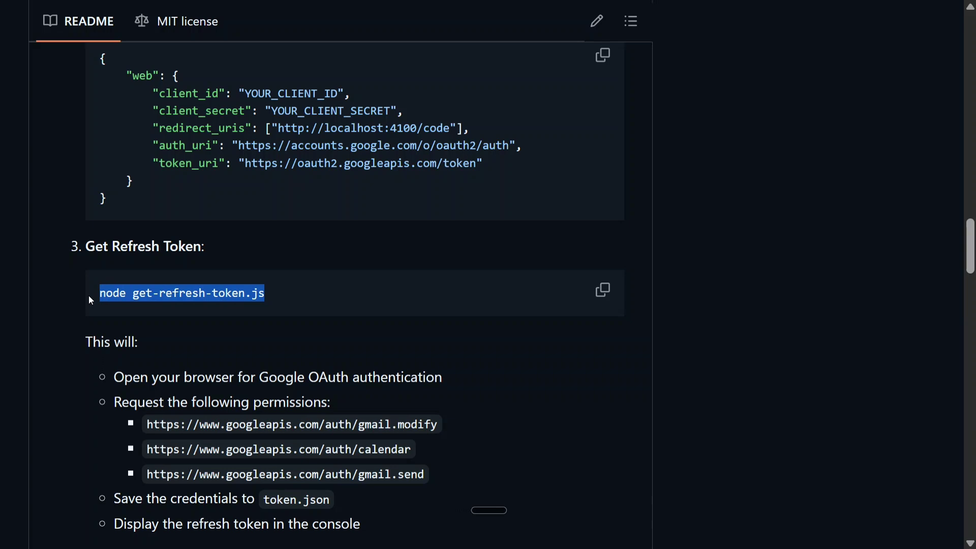
pyautogui.scroll(5, 102, 279)
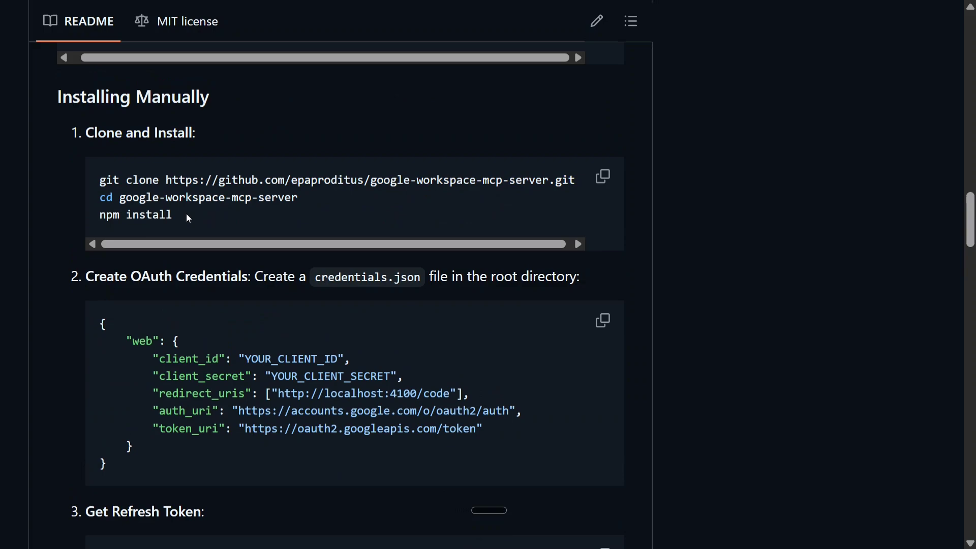
pyautogui.scroll(-3, 324, 364)
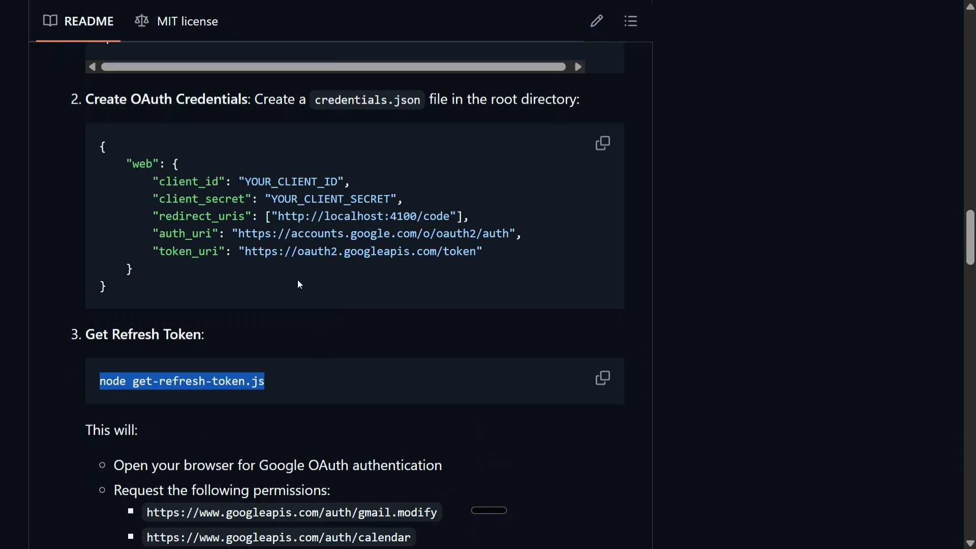
# Return to the README's Setup Instructions and highlight the complete Smithery npx command once more
pyautogui.scroll(7, 298, 281)
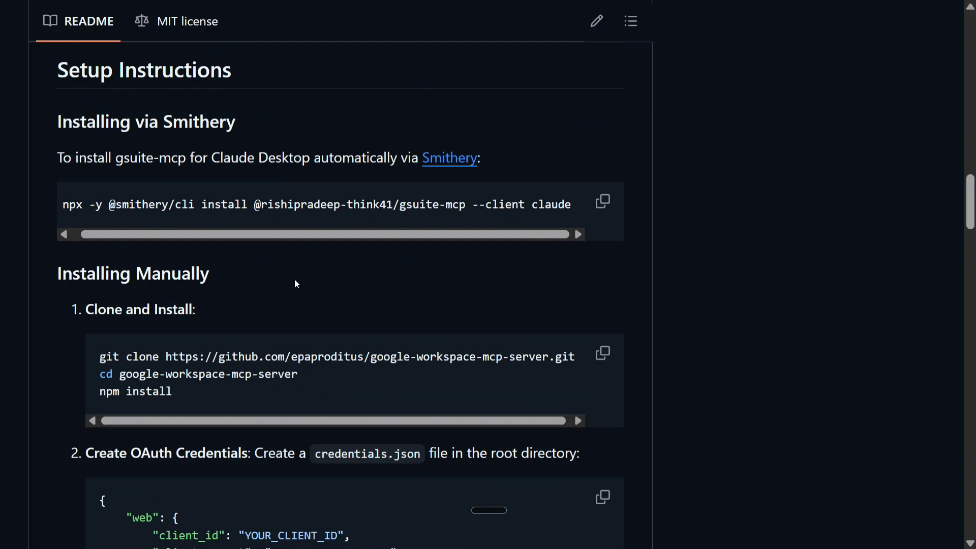
pyautogui.moveTo(66, 206); pyautogui.dragTo(604, 203)
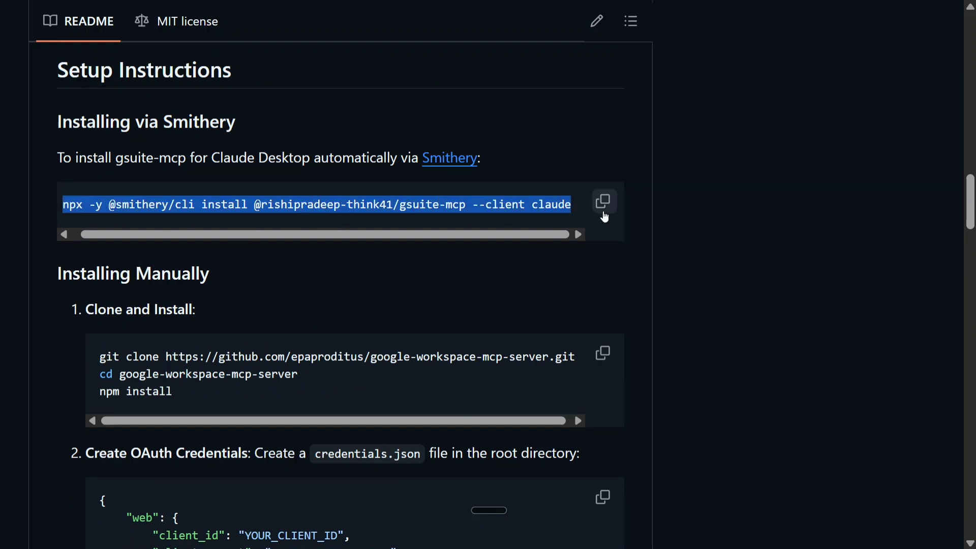
pyautogui.click(315, 299)
pyautogui.scroll(-7, 316, 303)
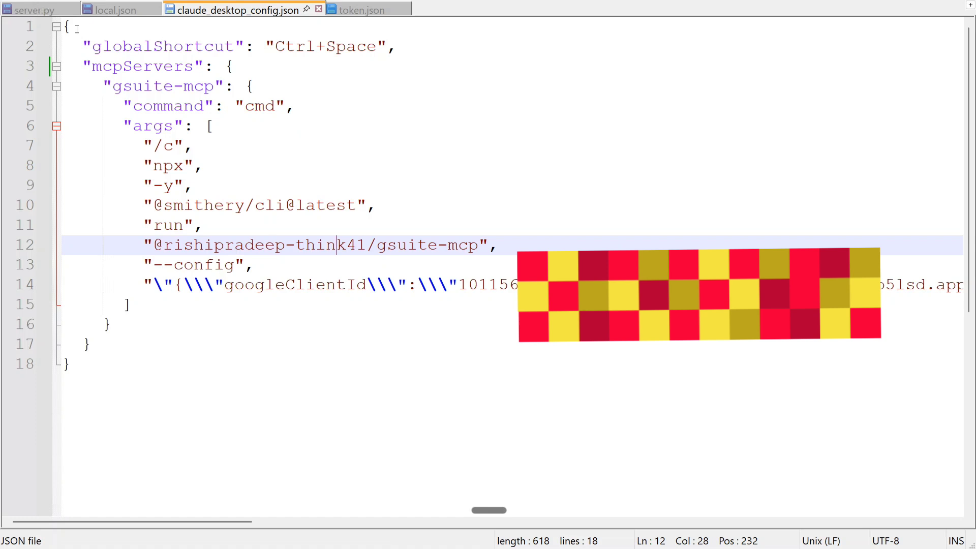
# Highlight the mcpServers block with its gsuite-mcp entry in claude_desktop_config.json to examine the server configuration
pyautogui.moveTo(83, 66); pyautogui.dragTo(103, 87)
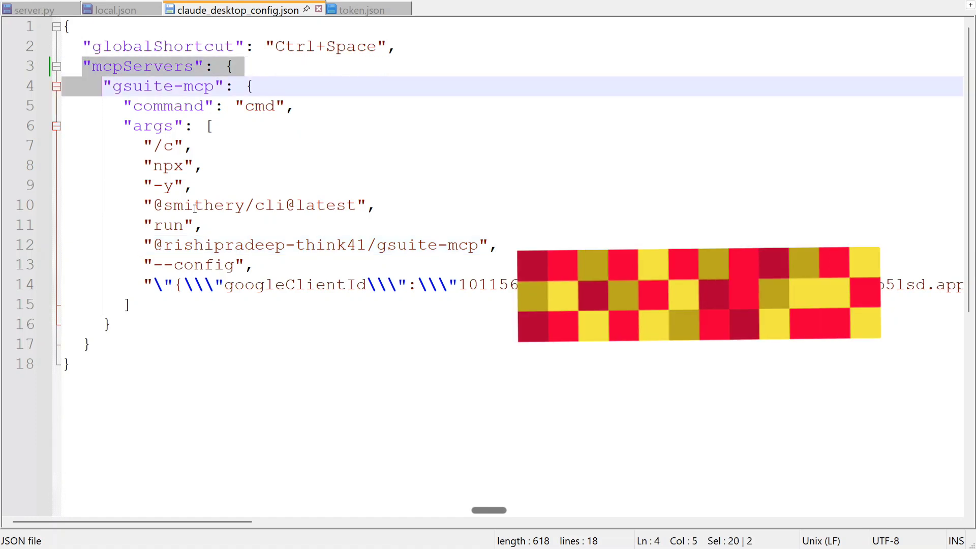
pyautogui.moveTo(195, 209); pyautogui.dragTo(252, 325)
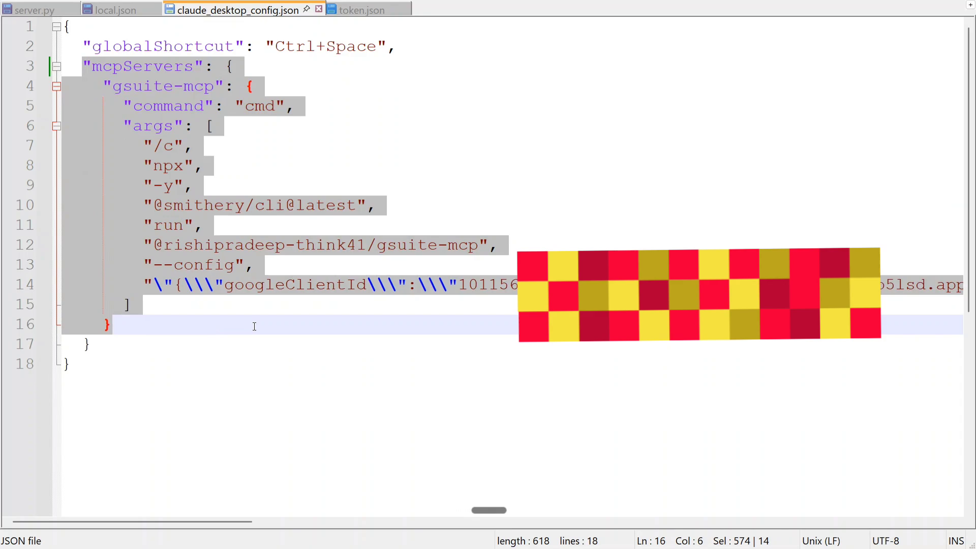
pyautogui.hotkey('alt', 'Tab')
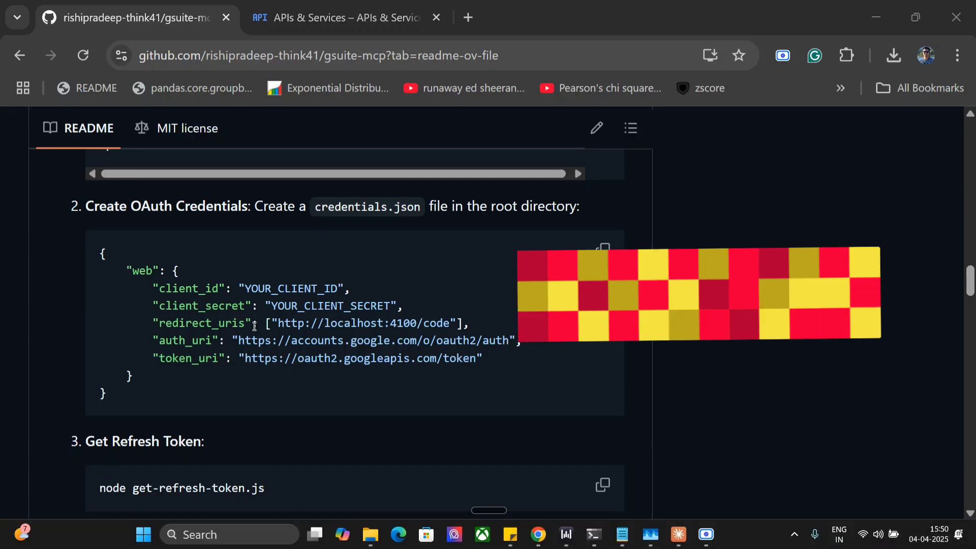
pyautogui.hotkey('alt', 'Tab')
# Open Task Manager and view the End task option for the Claude process without ending it
pyautogui.hotkey('ctrl', 'shift', 'Escape')
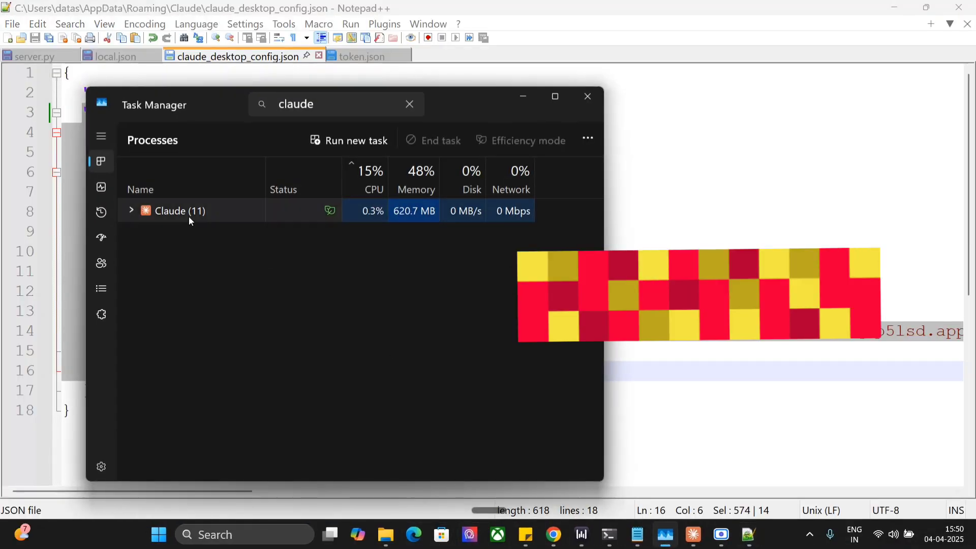
pyautogui.rightClick(190, 217)
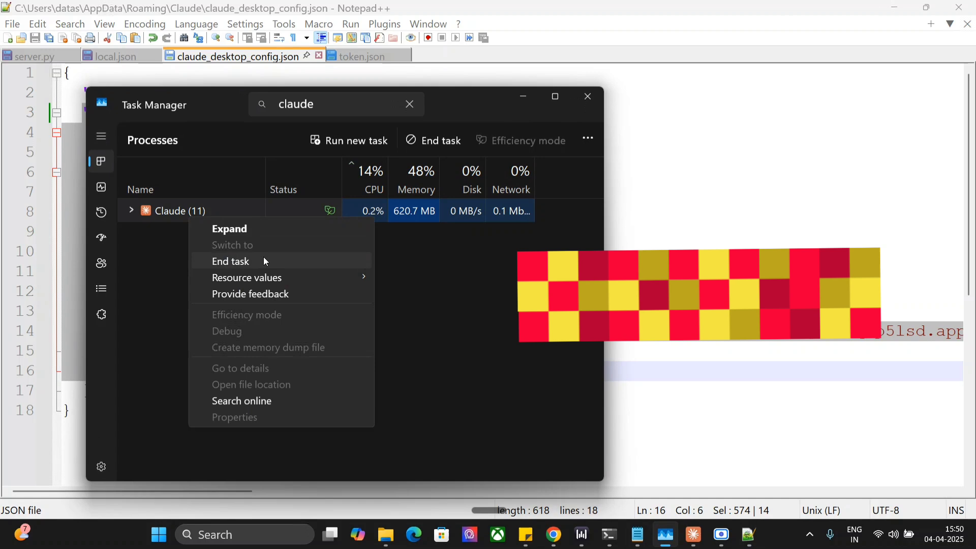
pyautogui.click(447, 313)
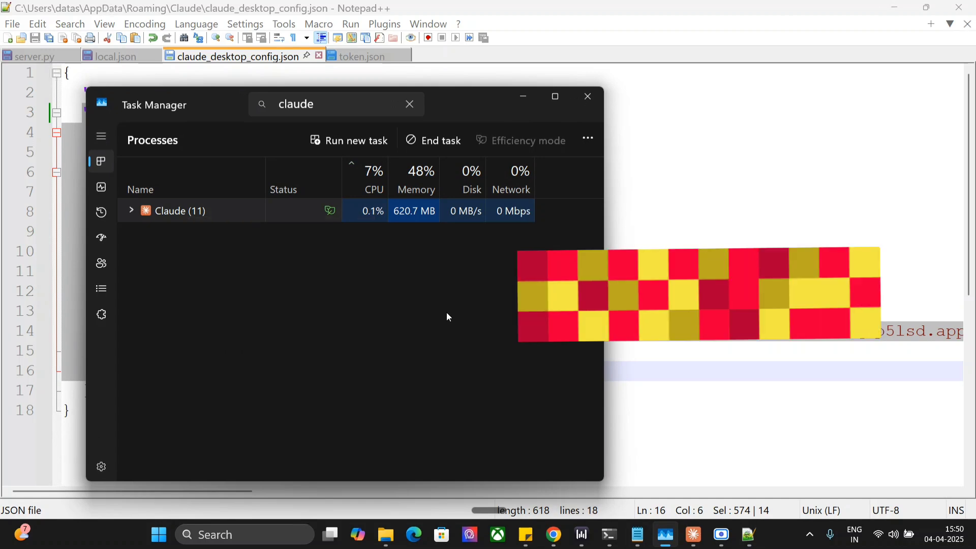